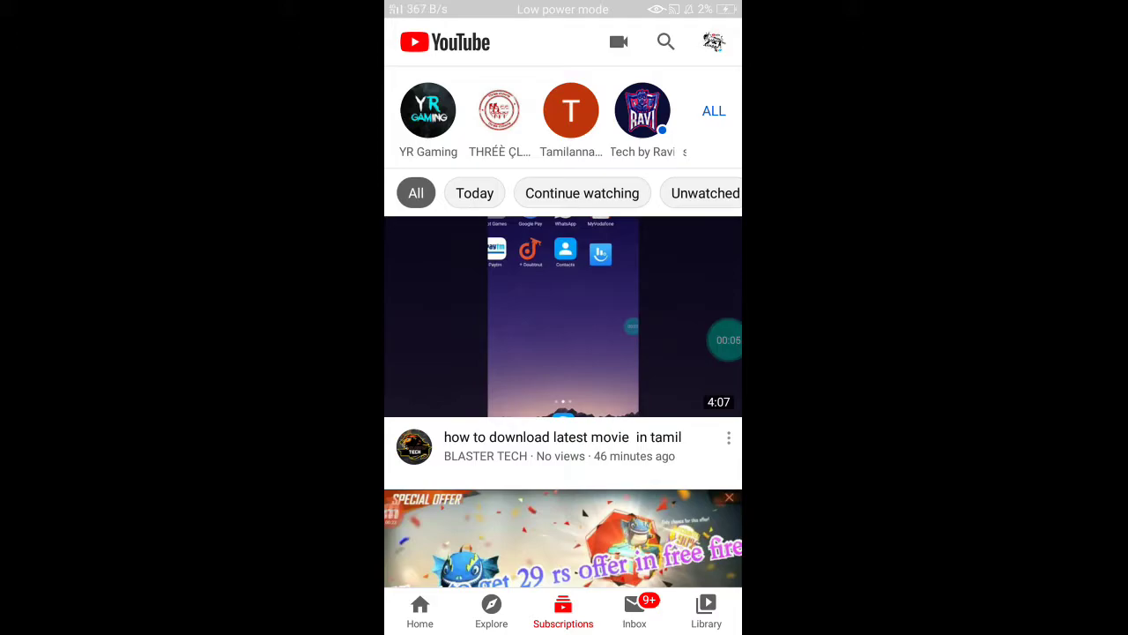
Step: Rerun the earlier 'tamilanna gethu' search from the search history
{"action": "left_click", "coordinate": [665, 41]}
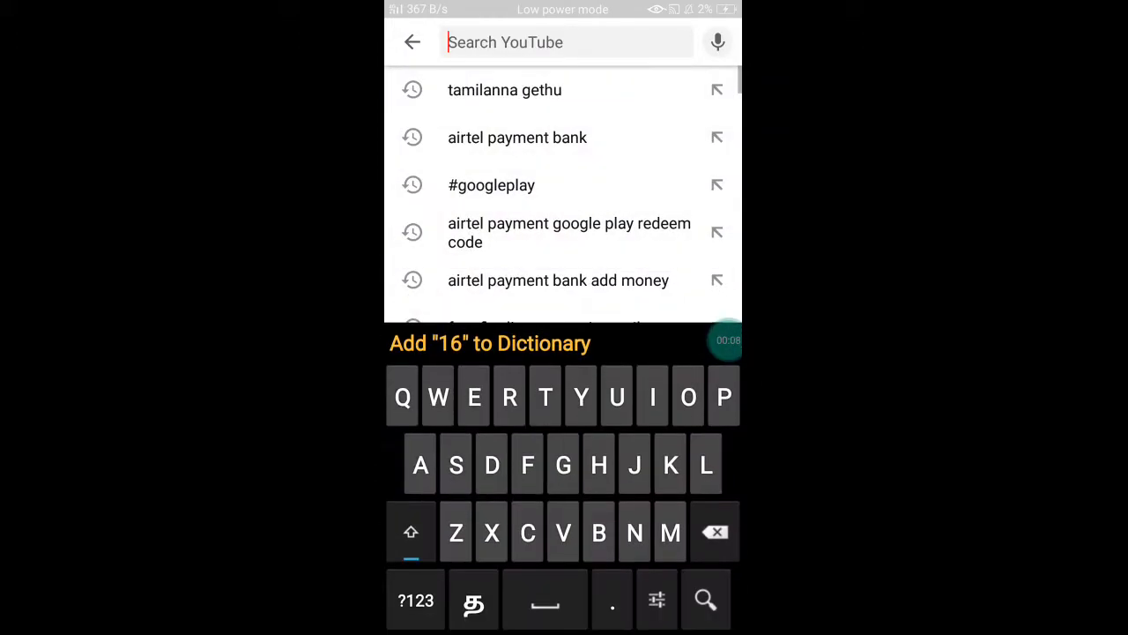
{"action": "left_click", "coordinate": [503, 85]}
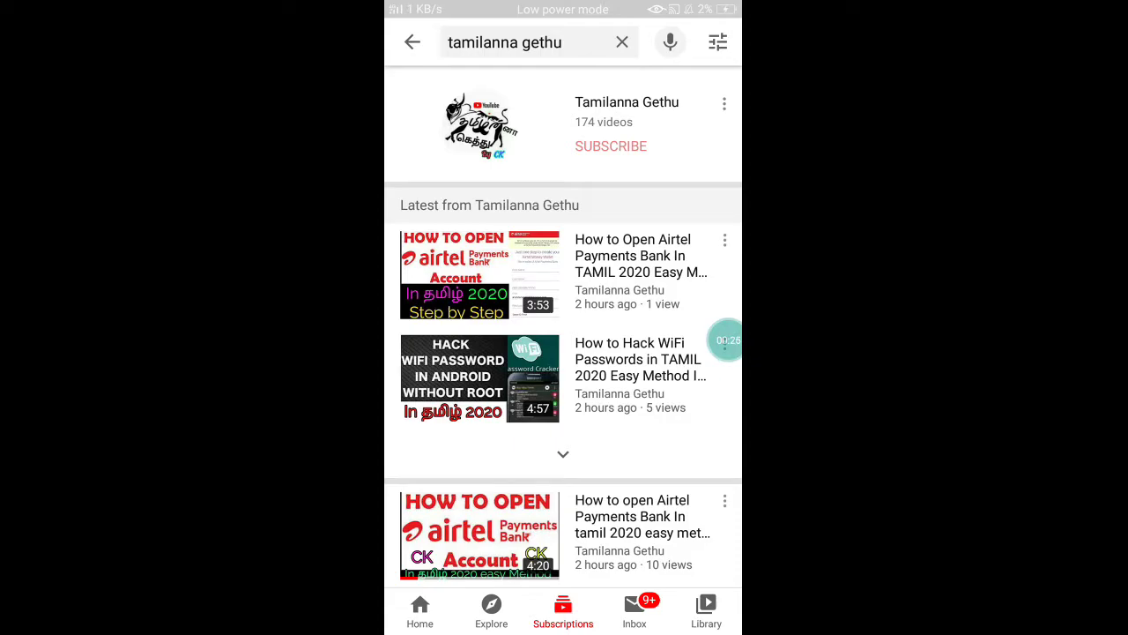
{"action": "scroll", "coordinate": [563, 353], "scroll_direction": "down", "scroll_amount": 10}
{"action": "scroll", "coordinate": [563, 353], "scroll_direction": "down", "scroll_amount": 5}
{"action": "scroll", "coordinate": [563, 352], "scroll_direction": "up", "scroll_amount": 4}
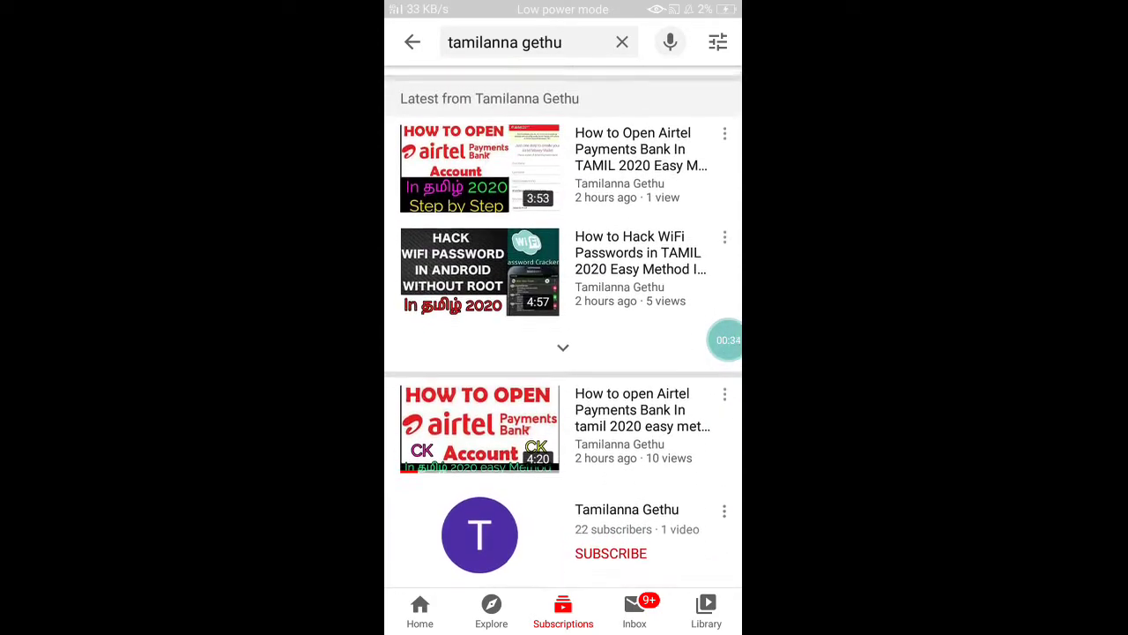
{"action": "scroll", "coordinate": [564, 353], "scroll_direction": "up", "scroll_amount": 3}
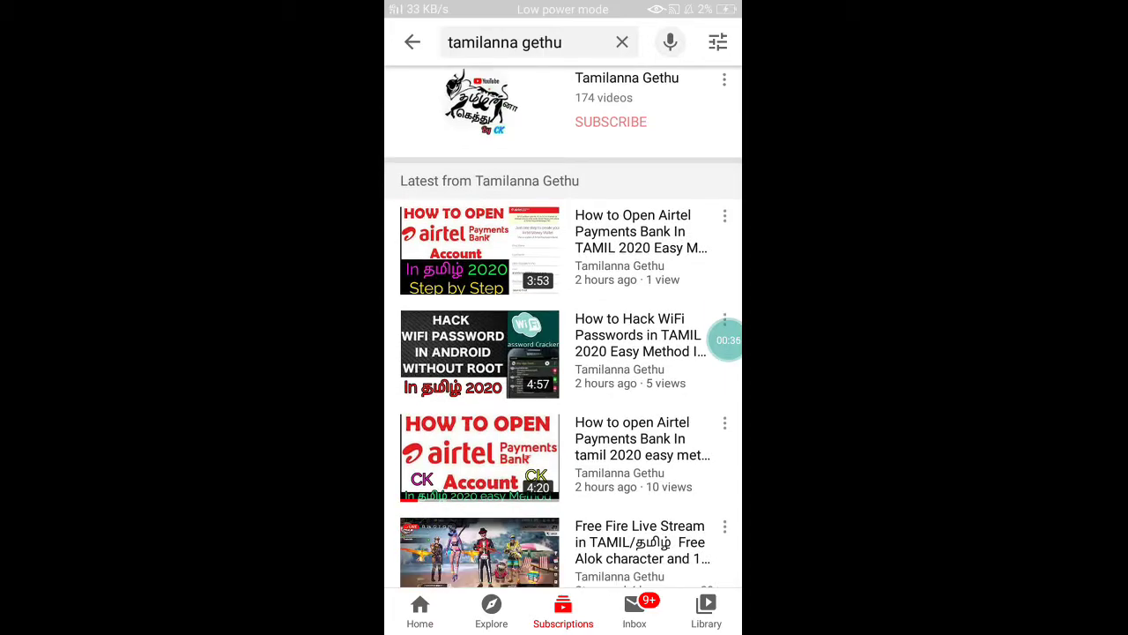
Step: Open the Tamilanna Gethu channel page and show its full video list
{"action": "left_click", "coordinate": [627, 102]}
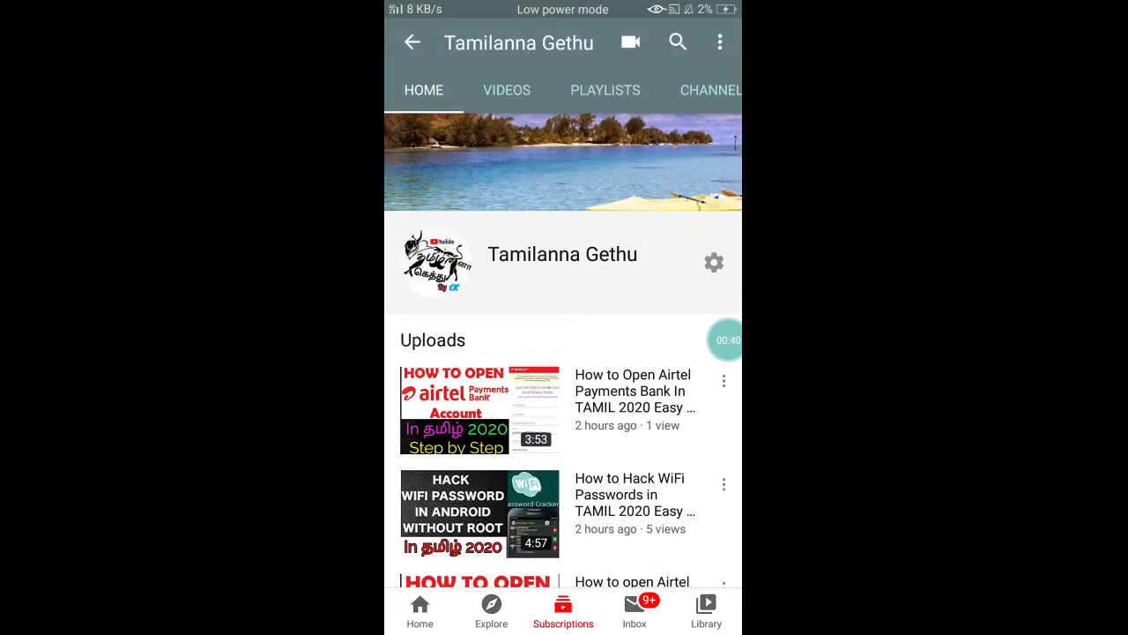
{"action": "scroll", "coordinate": [564, 353], "scroll_direction": "down", "scroll_amount": 5}
{"action": "scroll", "coordinate": [563, 353], "scroll_direction": "down", "scroll_amount": 10}
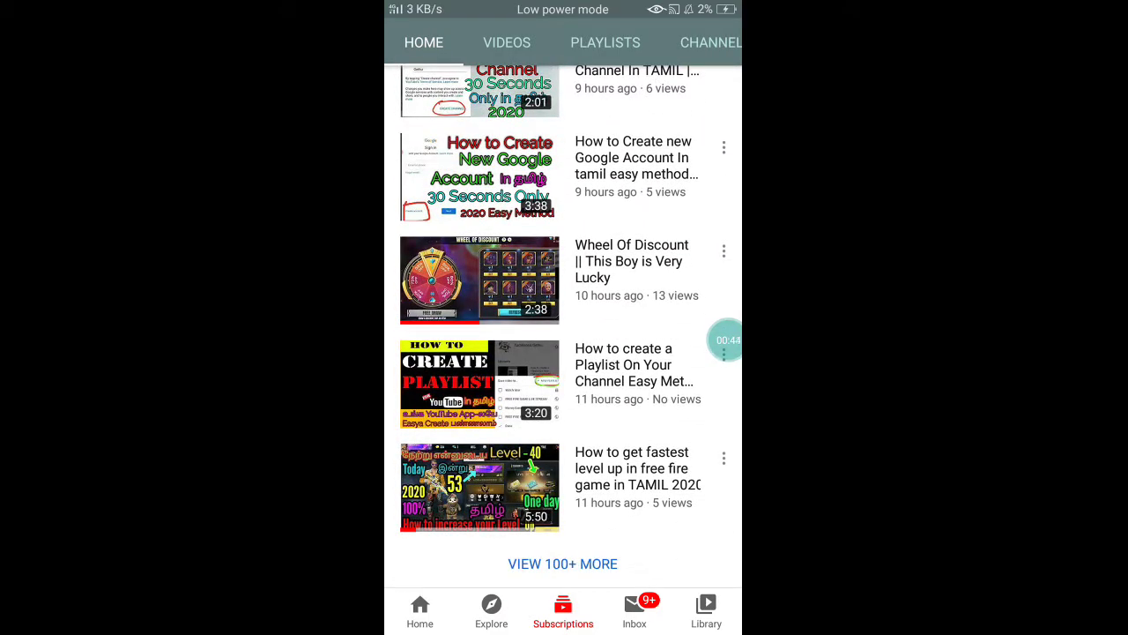
{"action": "left_click", "coordinate": [562, 564]}
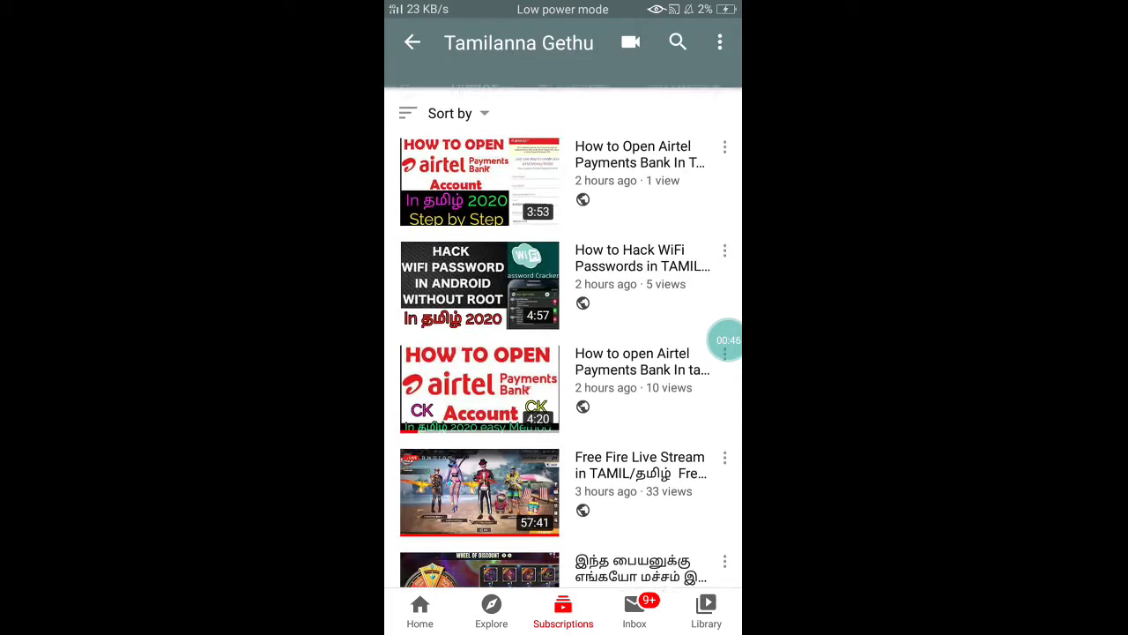
{"action": "scroll", "coordinate": [563, 352], "scroll_direction": "down", "scroll_amount": 8}
{"action": "scroll", "coordinate": [563, 353], "scroll_direction": "down", "scroll_amount": 8}
{"action": "scroll", "coordinate": [563, 353], "scroll_direction": "down", "scroll_amount": 5}
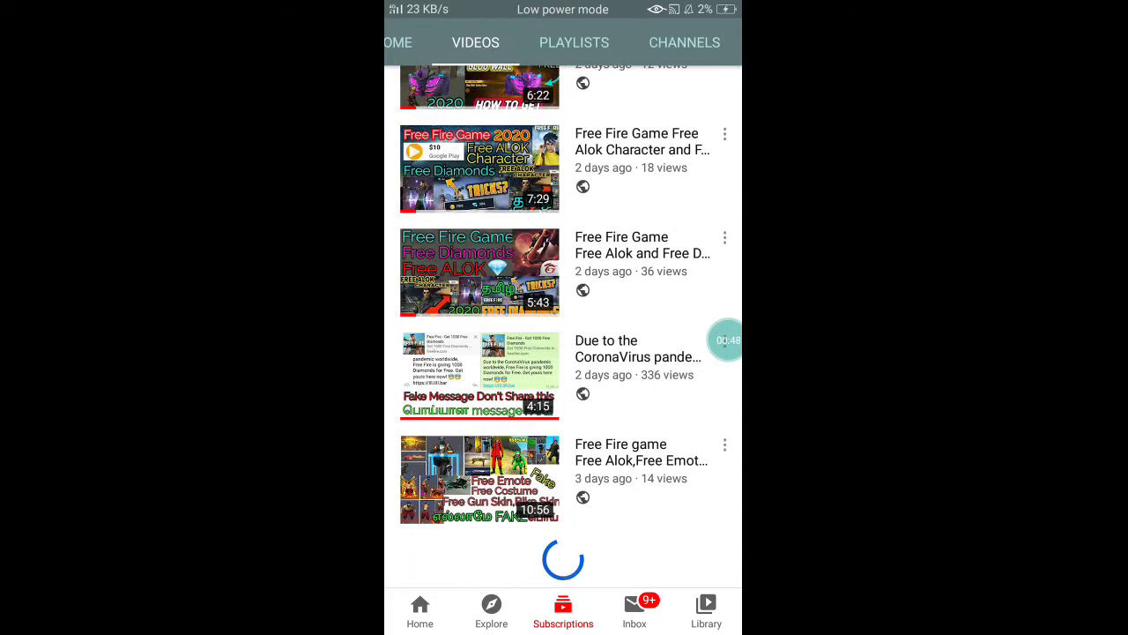
{"action": "scroll", "coordinate": [563, 352], "scroll_direction": "down", "scroll_amount": 5}
{"action": "scroll", "coordinate": [563, 352], "scroll_direction": "down", "scroll_amount": 5}
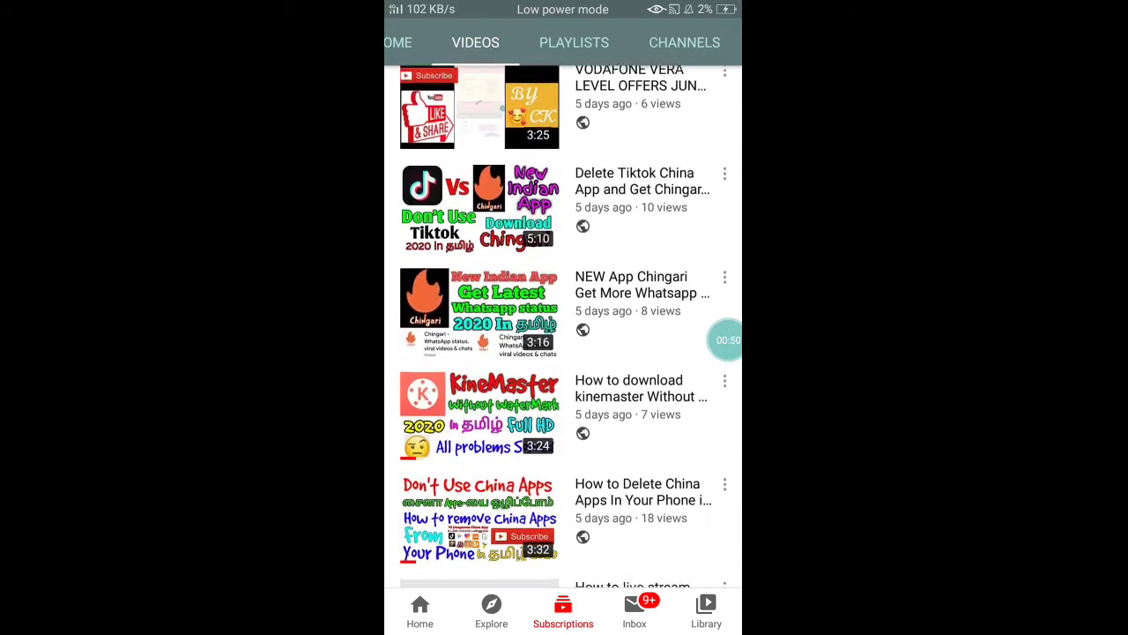
{"action": "scroll", "coordinate": [563, 353], "scroll_direction": "down", "scroll_amount": 5}
{"action": "scroll", "coordinate": [563, 352], "scroll_direction": "down", "scroll_amount": 6}
{"action": "scroll", "coordinate": [563, 353], "scroll_direction": "down", "scroll_amount": 3}
{"action": "scroll", "coordinate": [564, 353], "scroll_direction": "down", "scroll_amount": 3}
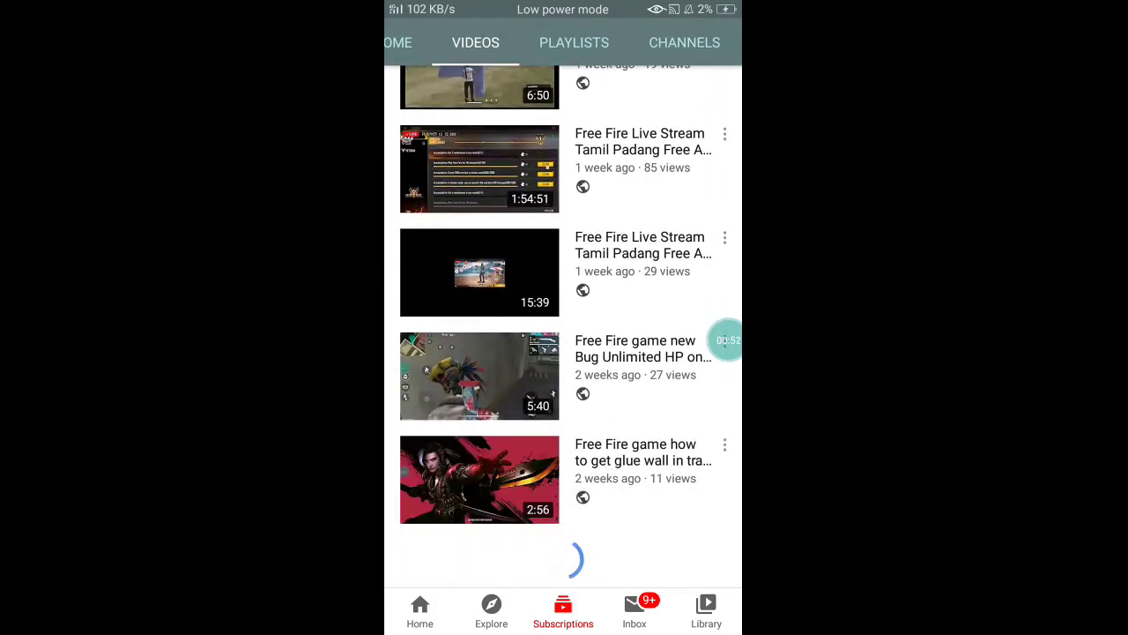
{"action": "scroll", "coordinate": [564, 352], "scroll_direction": "down", "scroll_amount": 5}
{"action": "scroll", "coordinate": [563, 353], "scroll_direction": "down", "scroll_amount": 5}
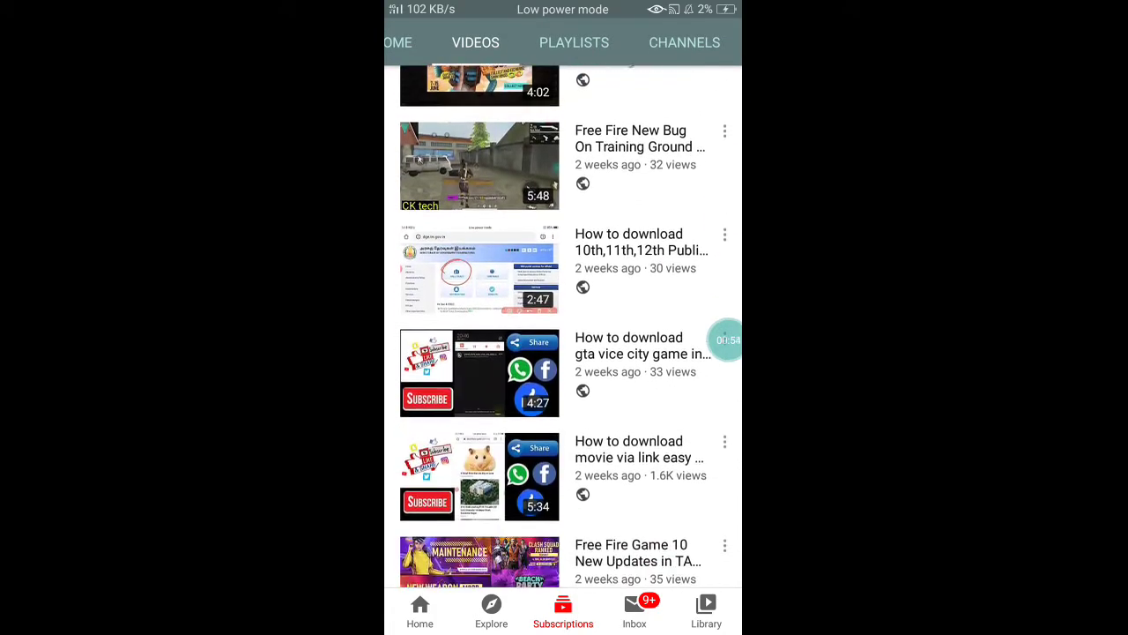
{"action": "scroll", "coordinate": [563, 352], "scroll_direction": "down", "scroll_amount": 2}
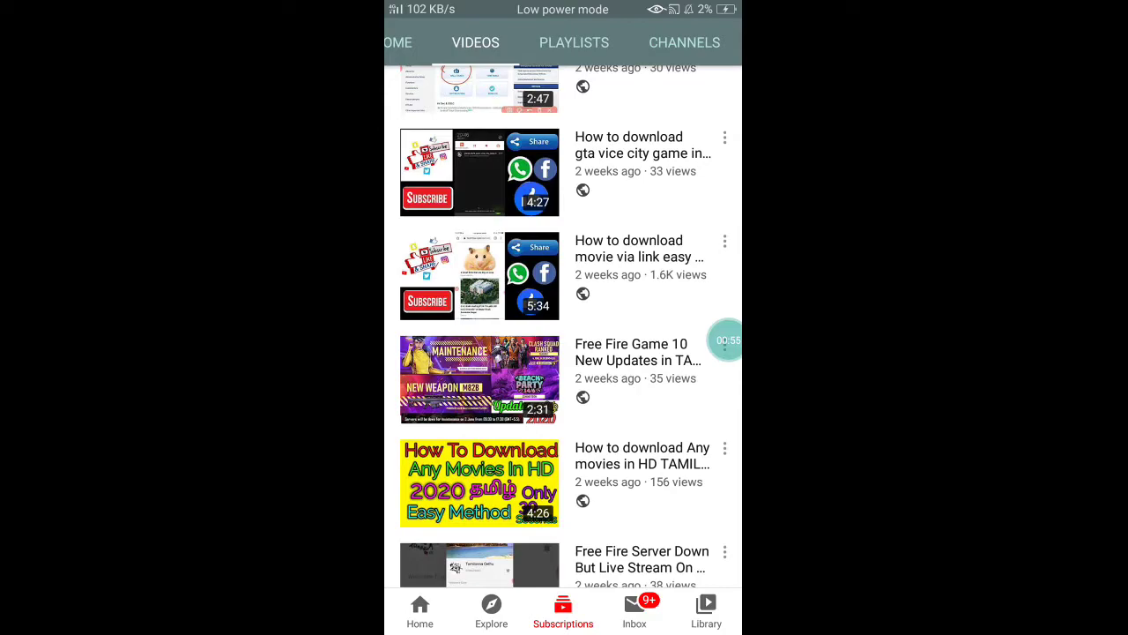
{"action": "scroll", "coordinate": [563, 353], "scroll_direction": "down", "scroll_amount": 5}
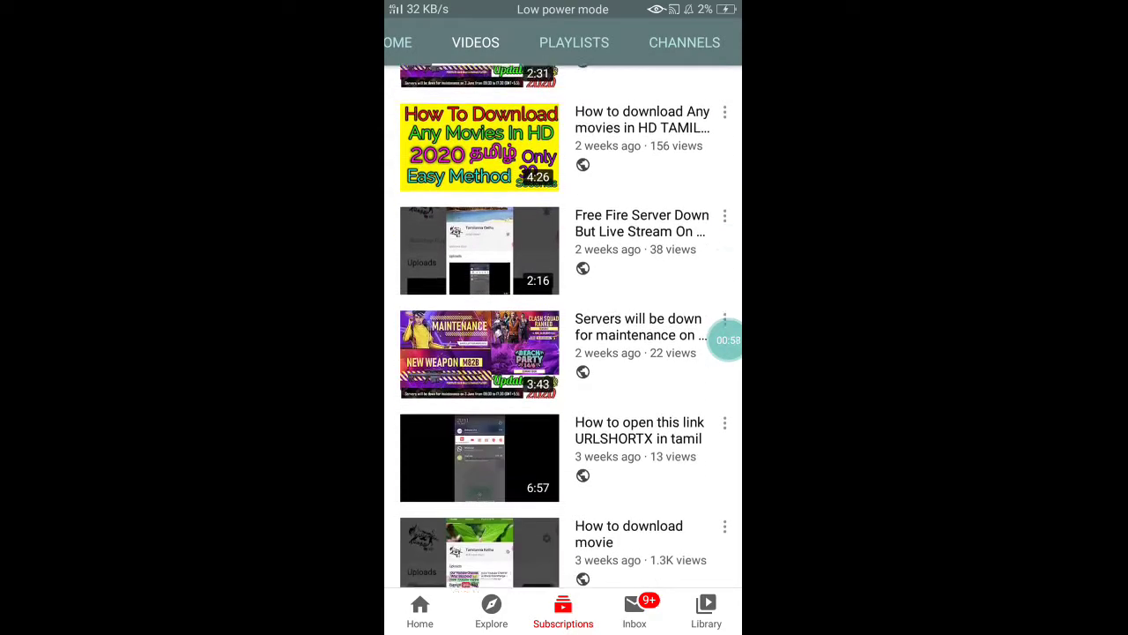
{"action": "scroll", "coordinate": [563, 352], "scroll_direction": "down", "scroll_amount": 3}
{"action": "scroll", "coordinate": [563, 352], "scroll_direction": "down", "scroll_amount": 2}
{"action": "scroll", "coordinate": [563, 352], "scroll_direction": "down", "scroll_amount": 5}
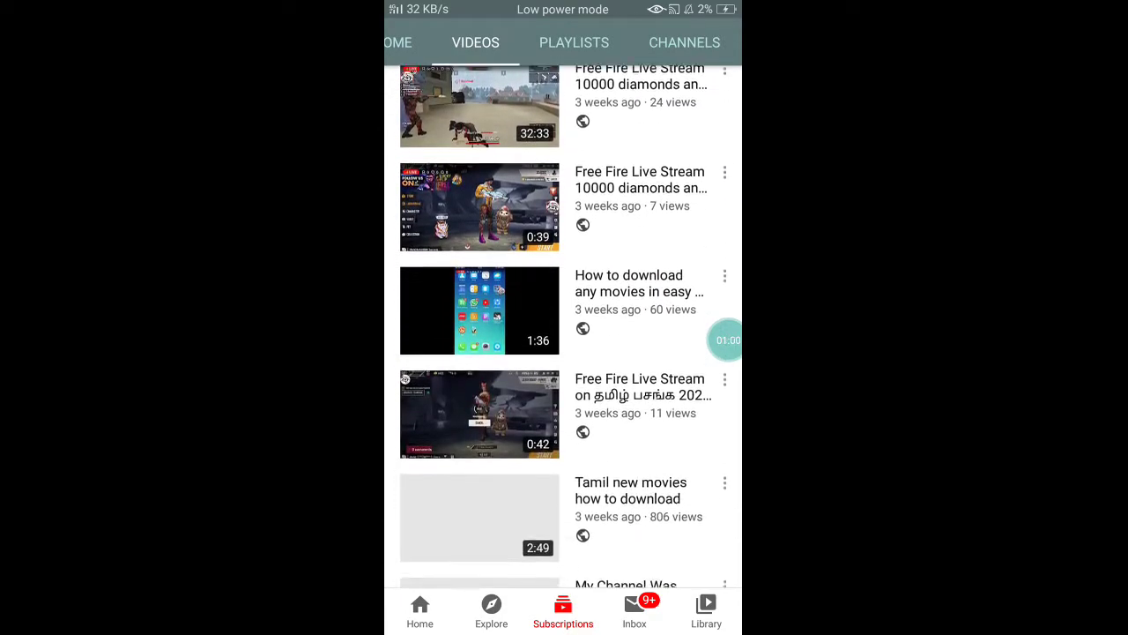
{"action": "scroll", "coordinate": [563, 352], "scroll_direction": "down", "scroll_amount": 3}
{"action": "scroll", "coordinate": [563, 353], "scroll_direction": "down", "scroll_amount": 3}
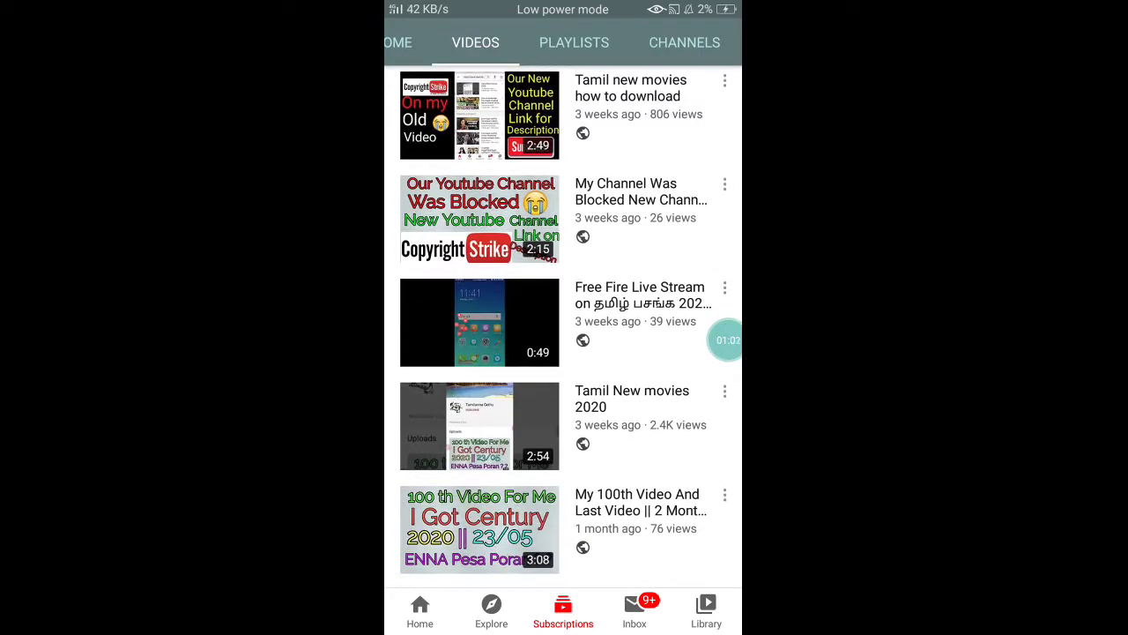
{"action": "scroll", "coordinate": [564, 353], "scroll_direction": "down", "scroll_amount": 4}
{"action": "scroll", "coordinate": [564, 352], "scroll_direction": "down", "scroll_amount": 5}
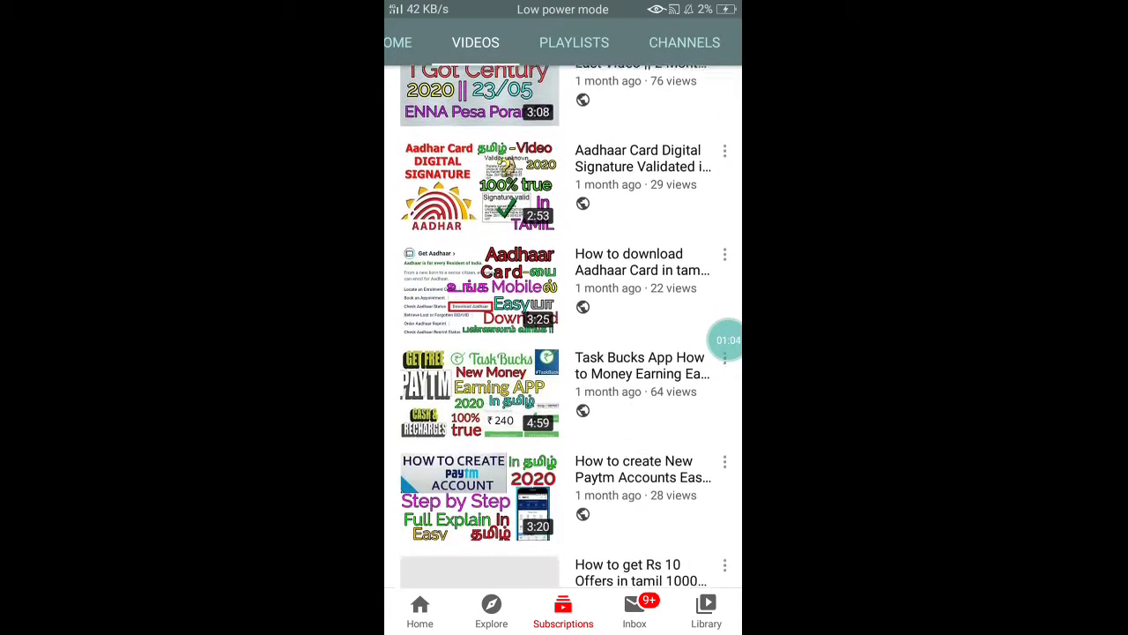
{"action": "scroll", "coordinate": [564, 352], "scroll_direction": "down", "scroll_amount": 5}
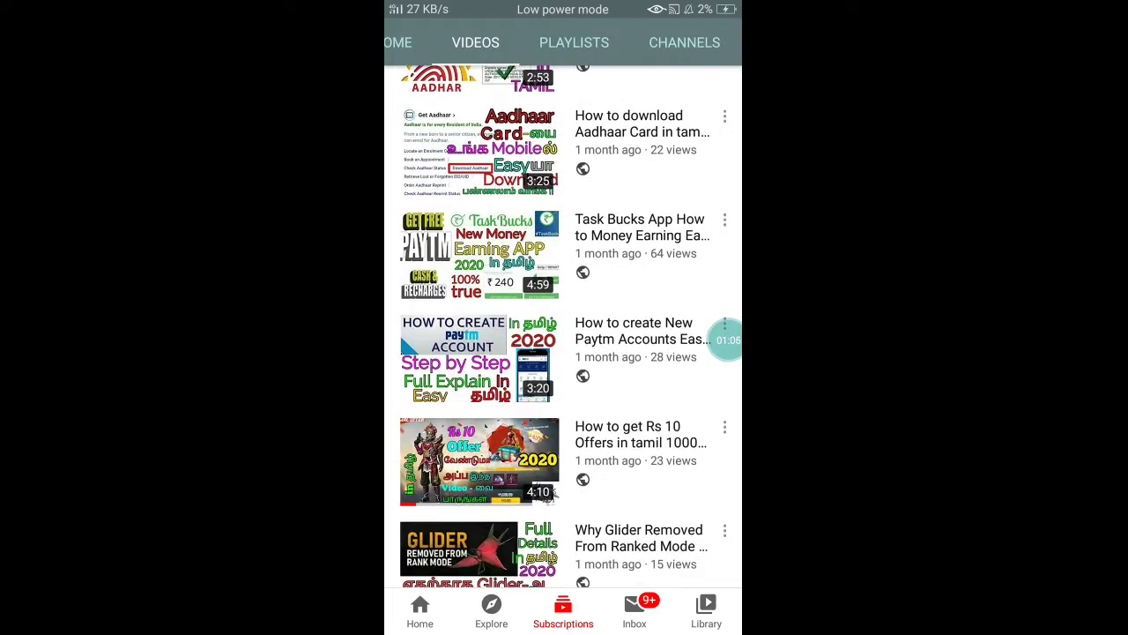
{"action": "scroll", "coordinate": [564, 353], "scroll_direction": "down", "scroll_amount": 5}
{"action": "scroll", "coordinate": [563, 353], "scroll_direction": "down", "scroll_amount": 2}
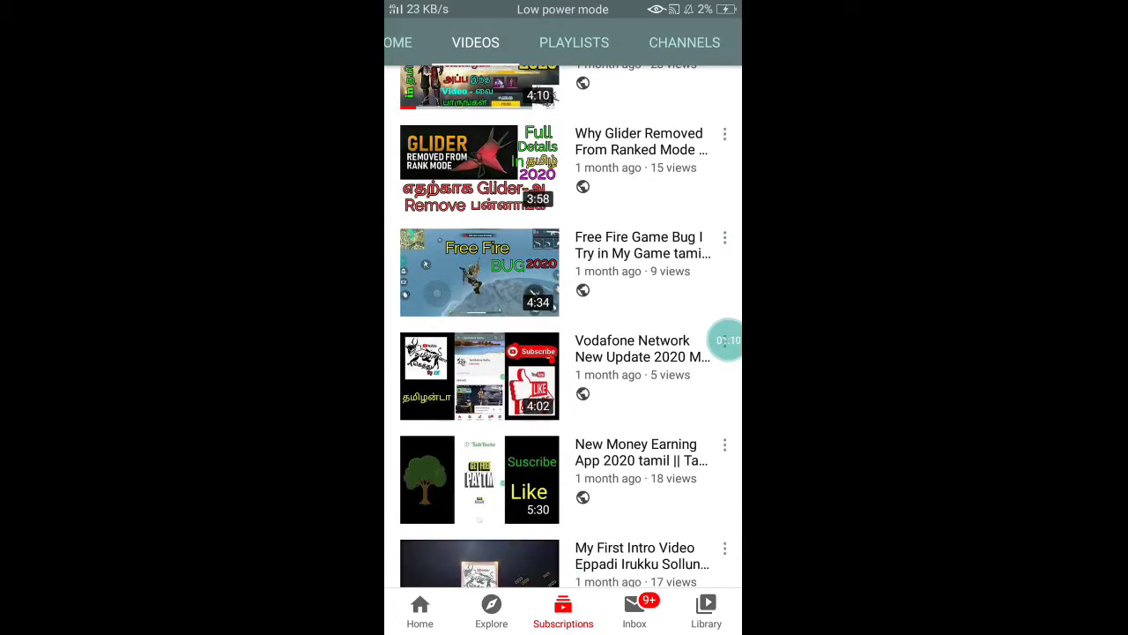
{"action": "scroll", "coordinate": [563, 352], "scroll_direction": "down", "scroll_amount": 5}
{"action": "scroll", "coordinate": [563, 353], "scroll_direction": "down", "scroll_amount": 4}
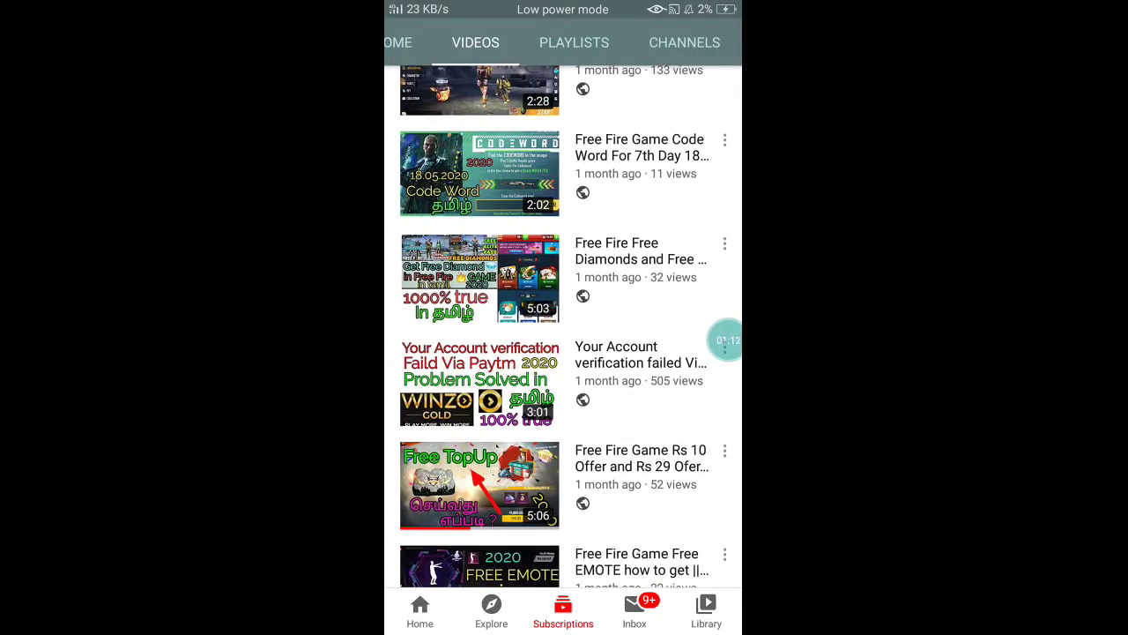
{"action": "scroll", "coordinate": [563, 353], "scroll_direction": "down", "scroll_amount": 4}
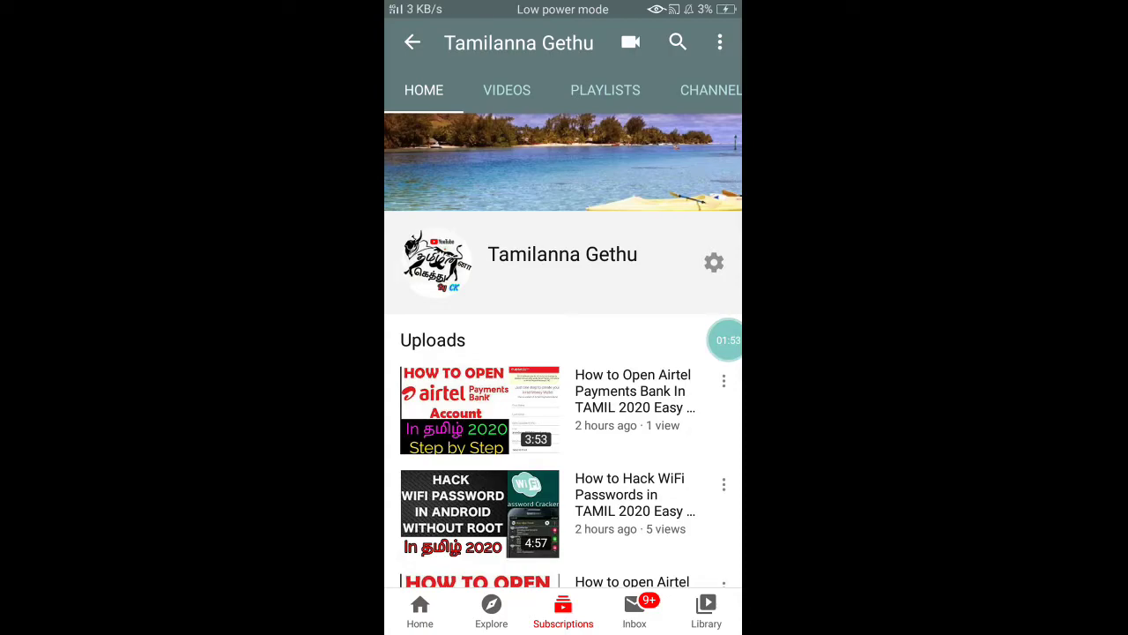
{"action": "scroll", "coordinate": [563, 397], "scroll_direction": "down", "scroll_amount": 5}
{"action": "scroll", "coordinate": [563, 396], "scroll_direction": "up", "scroll_amount": 4}
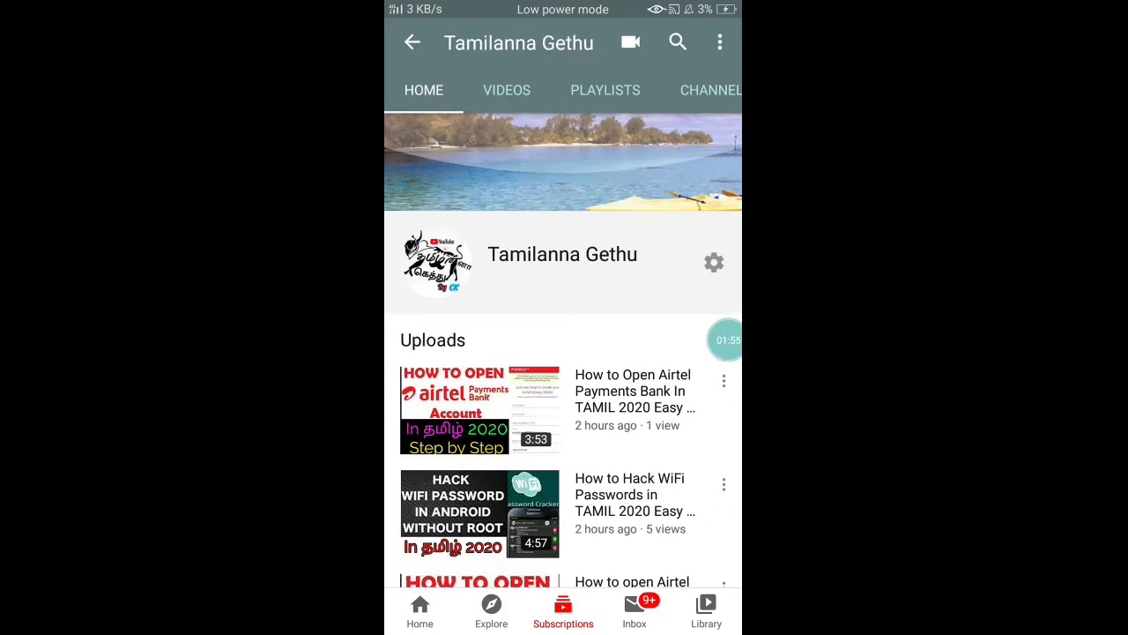
{"action": "scroll", "coordinate": [564, 397], "scroll_direction": "down", "scroll_amount": 5}
{"action": "scroll", "coordinate": [563, 396], "scroll_direction": "down", "scroll_amount": 5}
{"action": "scroll", "coordinate": [564, 397], "scroll_direction": "down", "scroll_amount": 8}
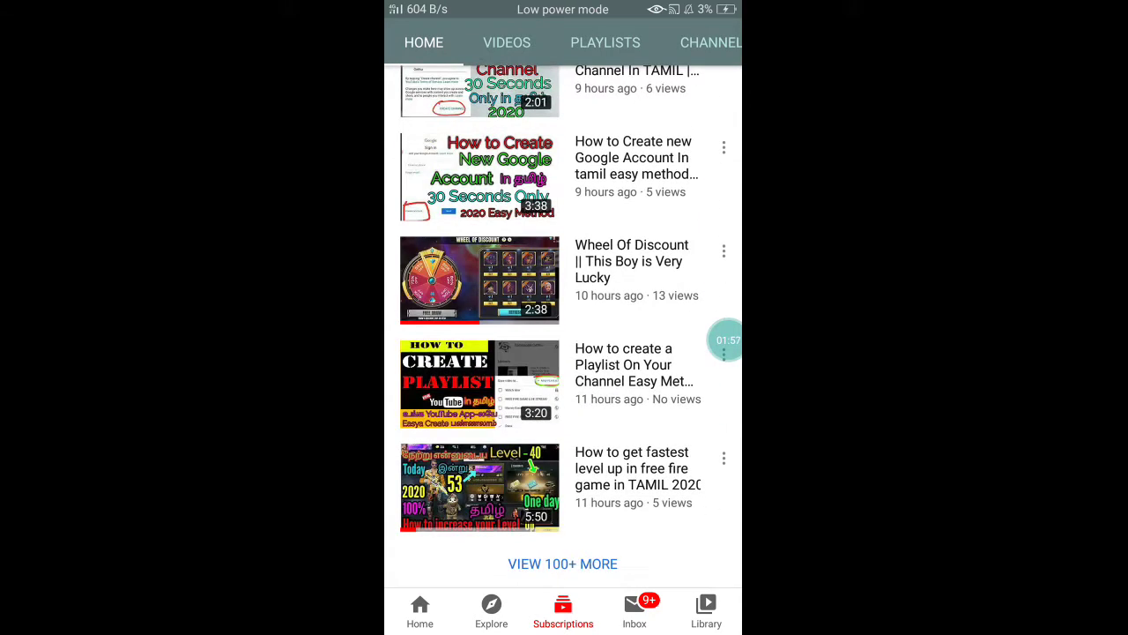
Step: Expand the Tamilanna Gethu uploads into the full Videos list
{"action": "left_click", "coordinate": [562, 563]}
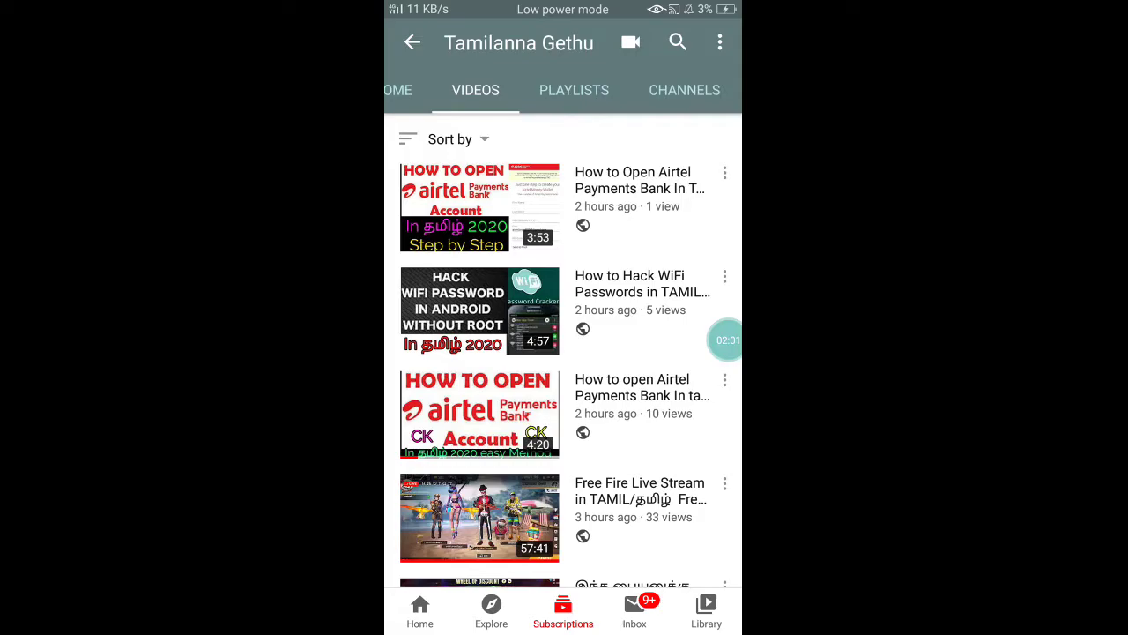
{"action": "scroll", "coordinate": [564, 352], "scroll_direction": "down", "scroll_amount": 5}
{"action": "scroll", "coordinate": [564, 352], "scroll_direction": "down", "scroll_amount": 6}
{"action": "scroll", "coordinate": [564, 352], "scroll_direction": "down", "scroll_amount": 6}
{"action": "scroll", "coordinate": [563, 352], "scroll_direction": "down", "scroll_amount": 6}
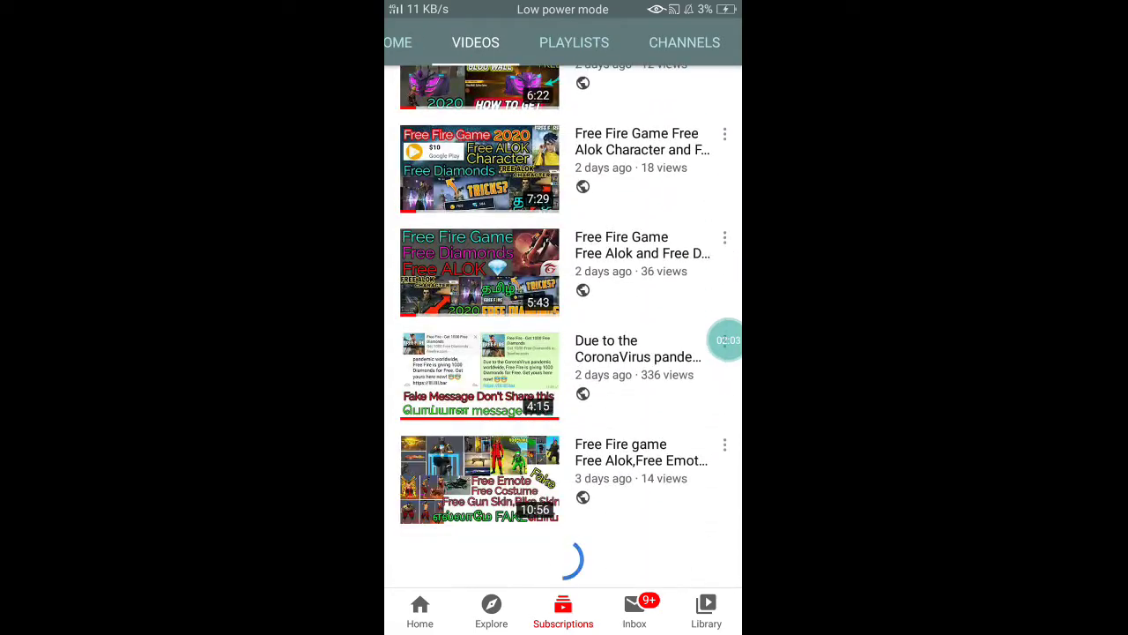
{"action": "scroll", "coordinate": [563, 353], "scroll_direction": "up", "scroll_amount": 5}
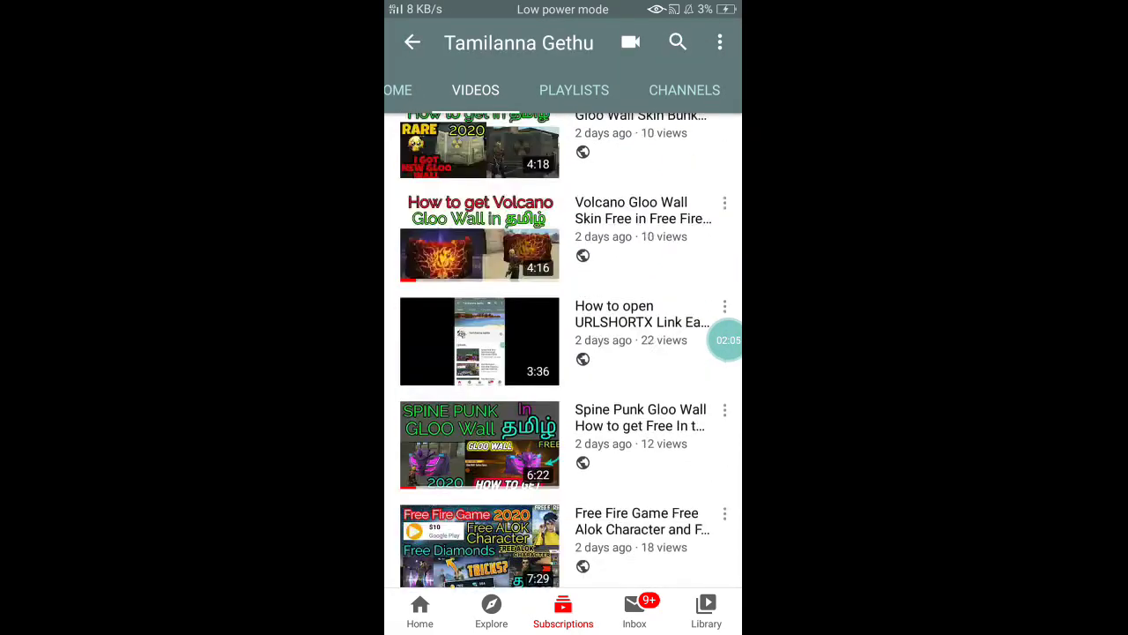
{"action": "scroll", "coordinate": [563, 353], "scroll_direction": "up", "scroll_amount": 6}
{"action": "scroll", "coordinate": [563, 352], "scroll_direction": "up", "scroll_amount": 6}
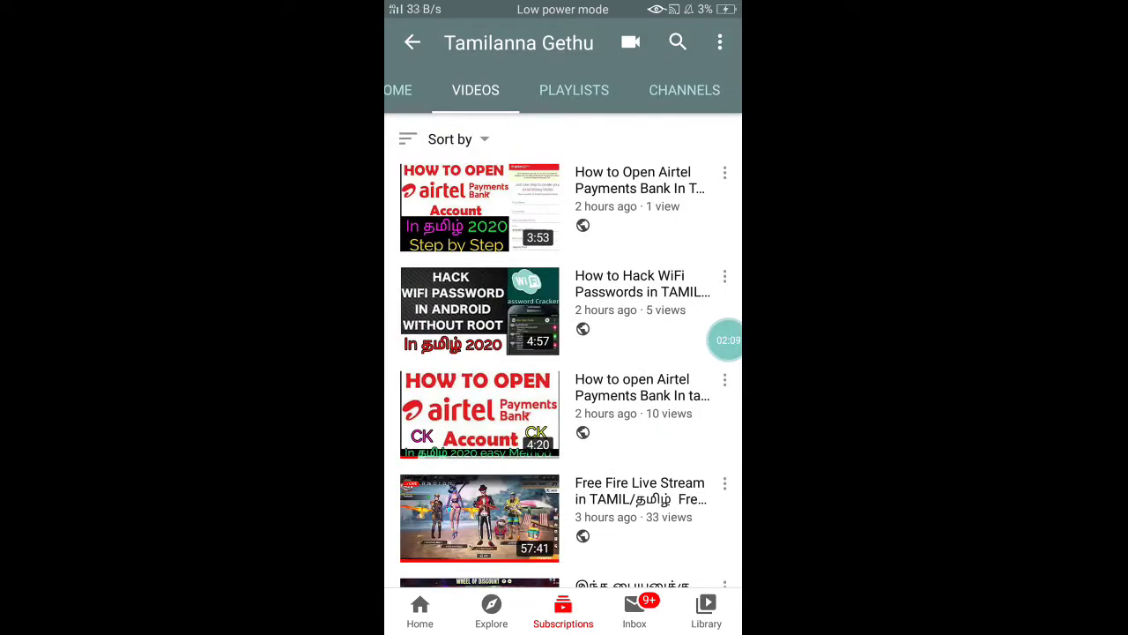
Step: Leave YouTube and switch to the Airtel Payments Bank section in Airtel Thanks
{"action": "key", "text": "Home"}
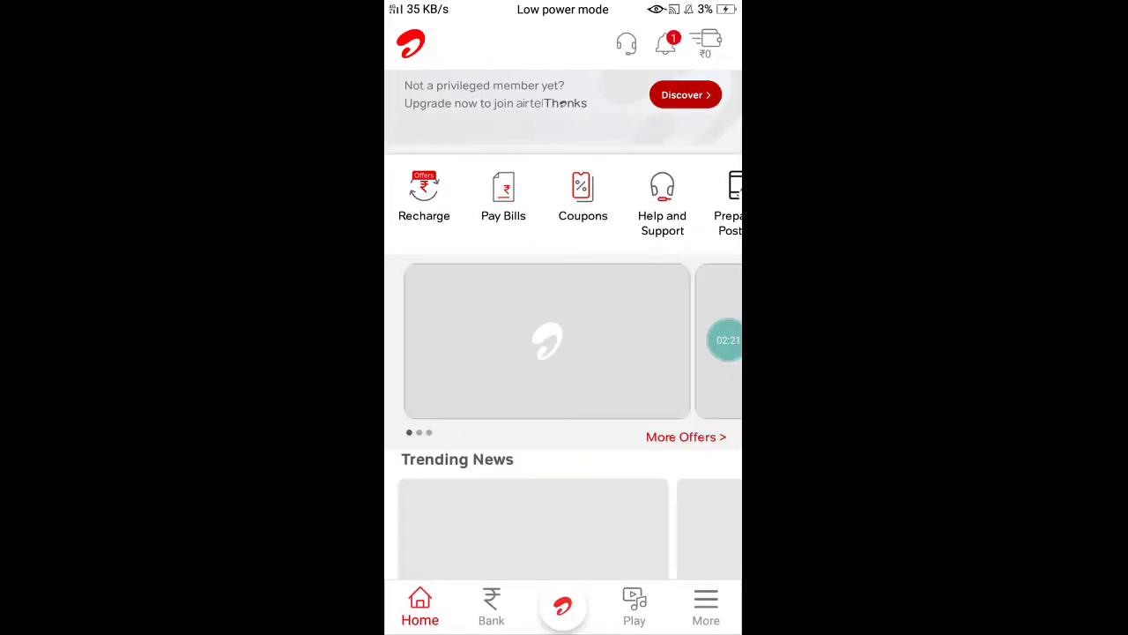
{"action": "left_click", "coordinate": [491, 606]}
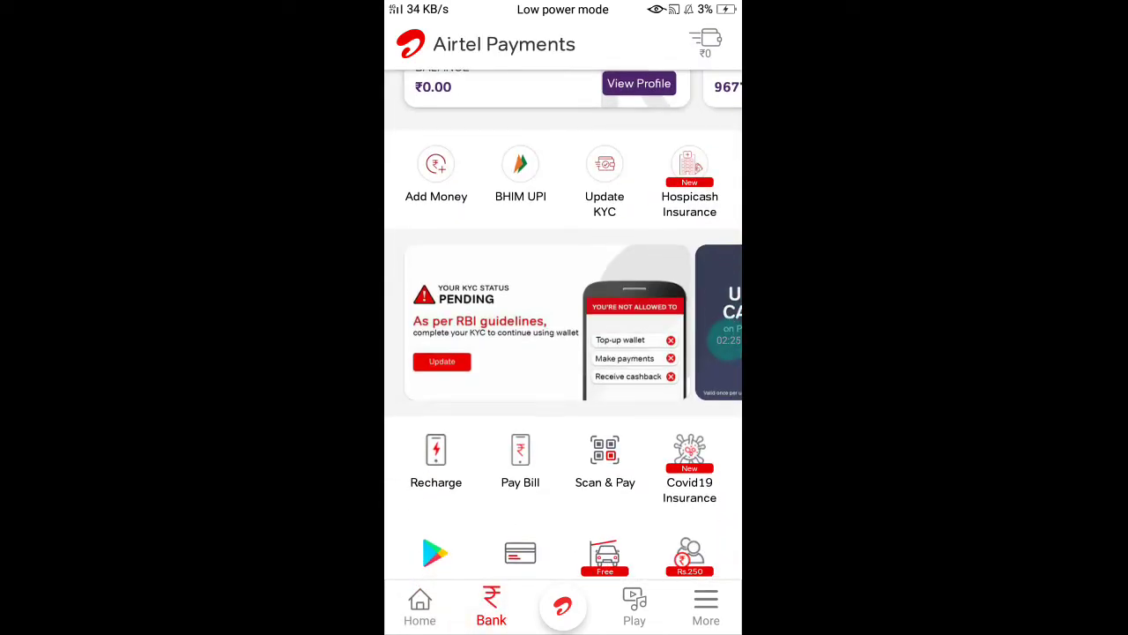
{"action": "scroll", "coordinate": [563, 353], "scroll_direction": "down", "scroll_amount": 1}
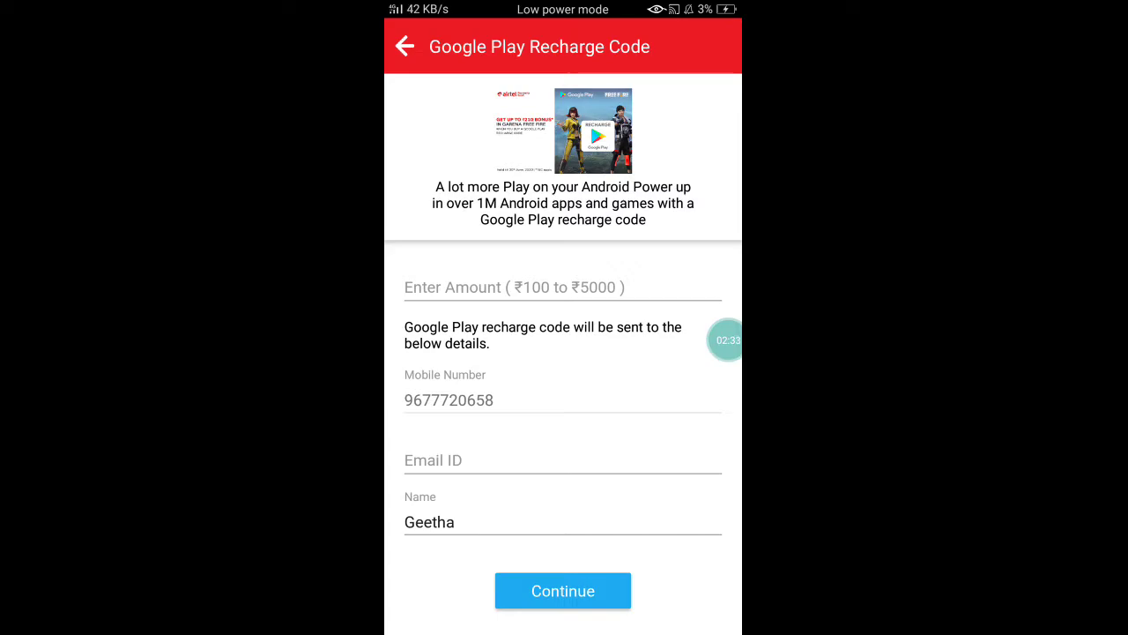
Step: Reopen the Google Play Recharge Code form and enter ₹100 as the amount
{"action": "left_click", "coordinate": [405, 45]}
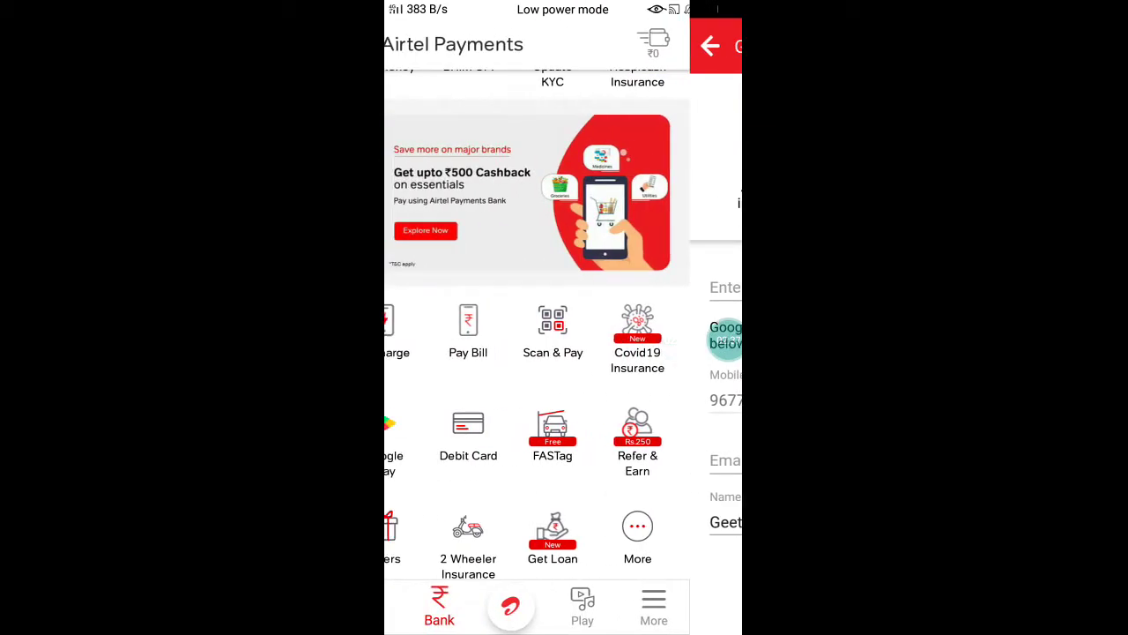
{"action": "left_click", "coordinate": [435, 440]}
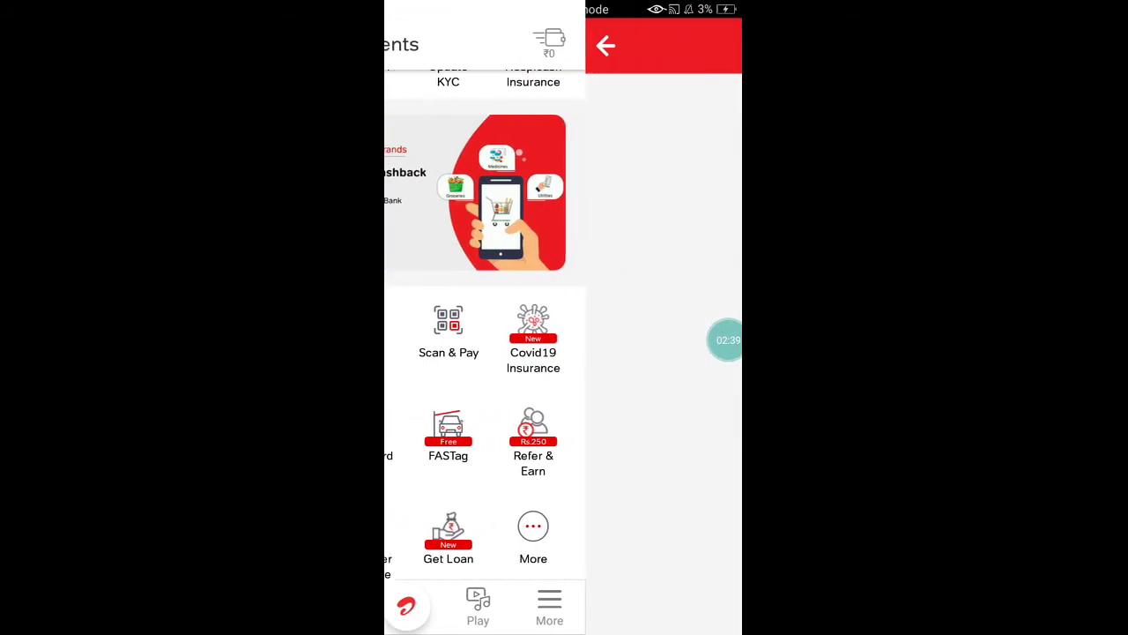
{"action": "left_click", "coordinate": [562, 287]}
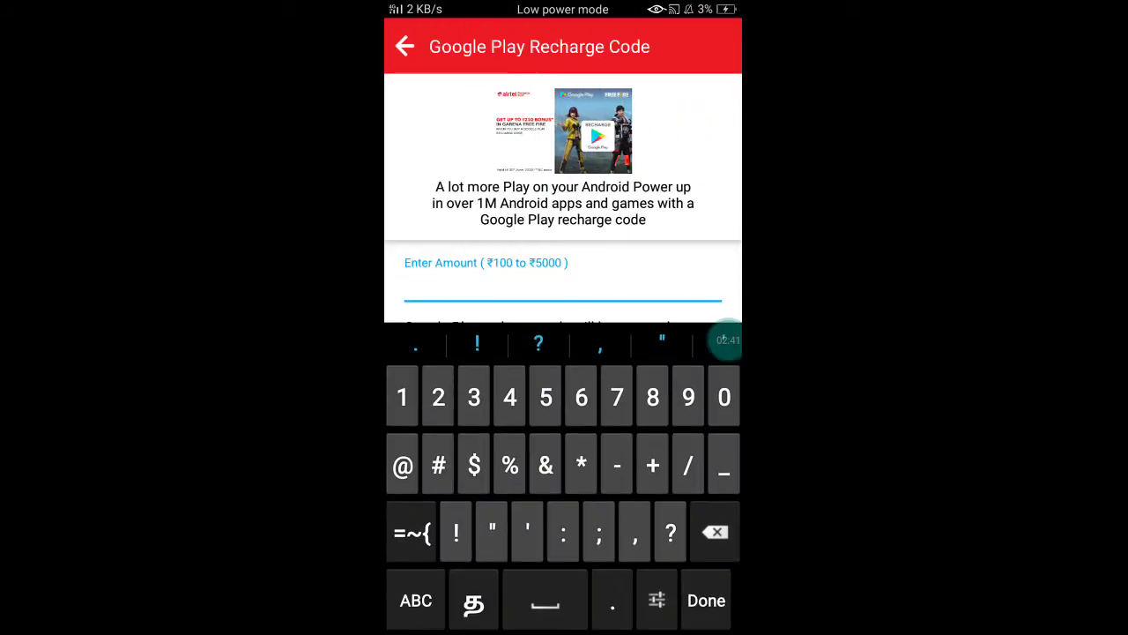
{"action": "type", "text": "100"}
{"action": "left_click", "coordinate": [706, 600]}
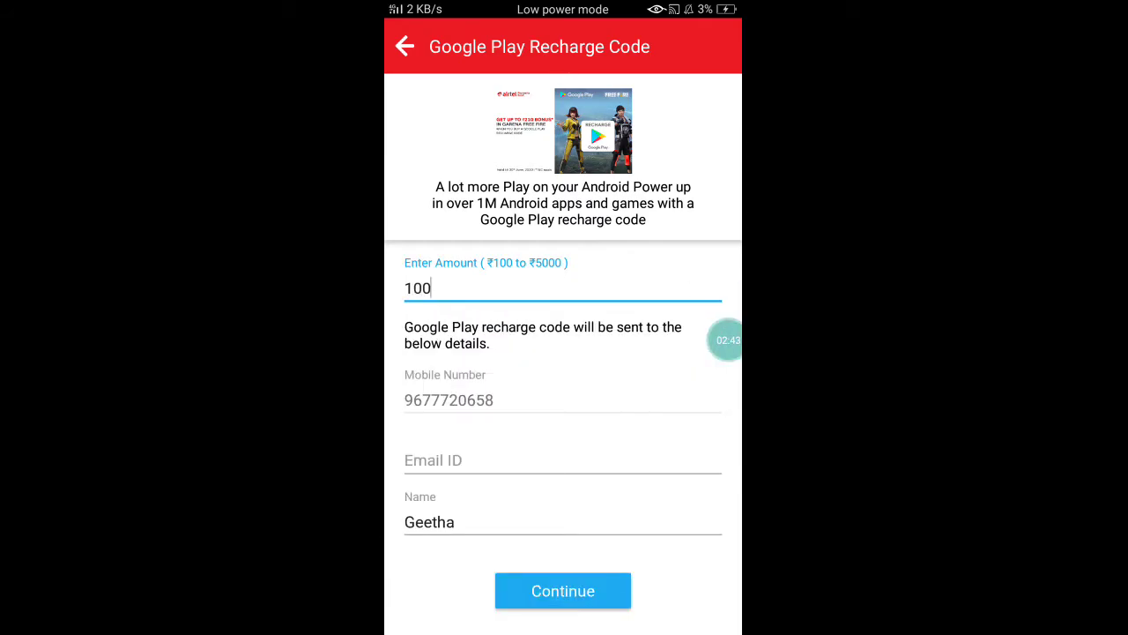